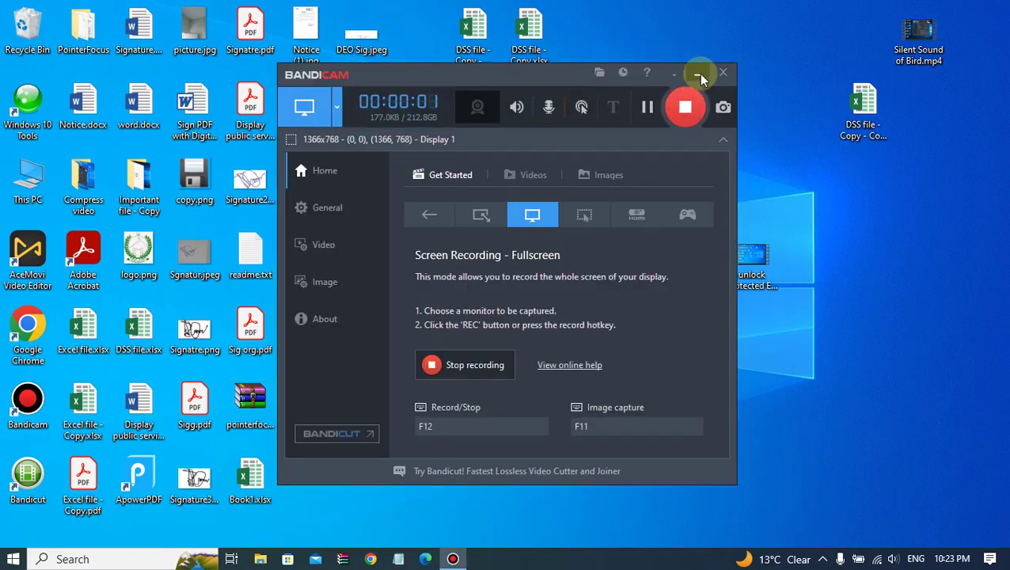
Minimize the Bandicam recorder window so the desktop with Data.xlsx and folders shows
click(697, 74)
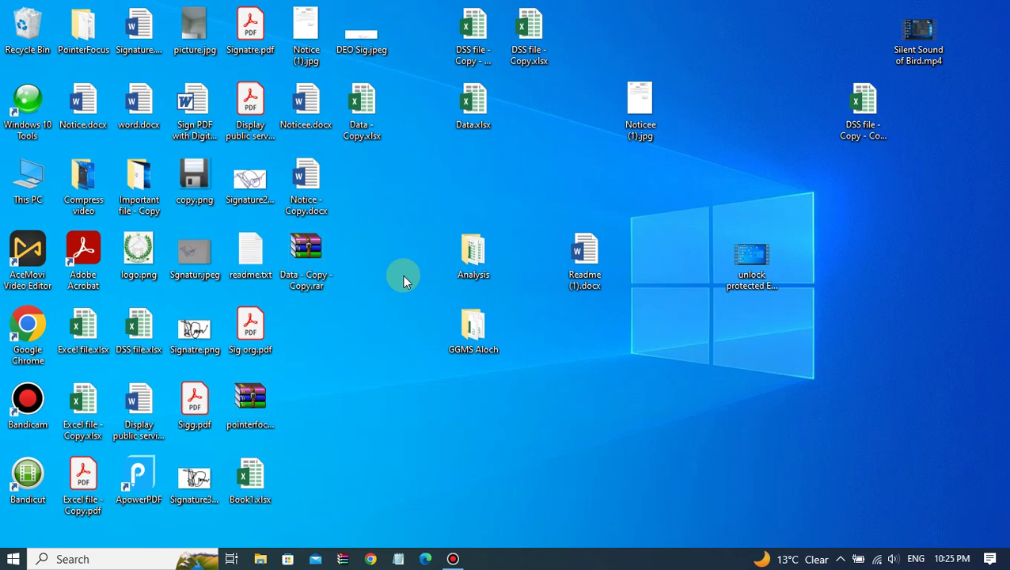
Open Data - Copy.xlsx and delete columns H:I, the repeated School and enrollment data
click(368, 117)
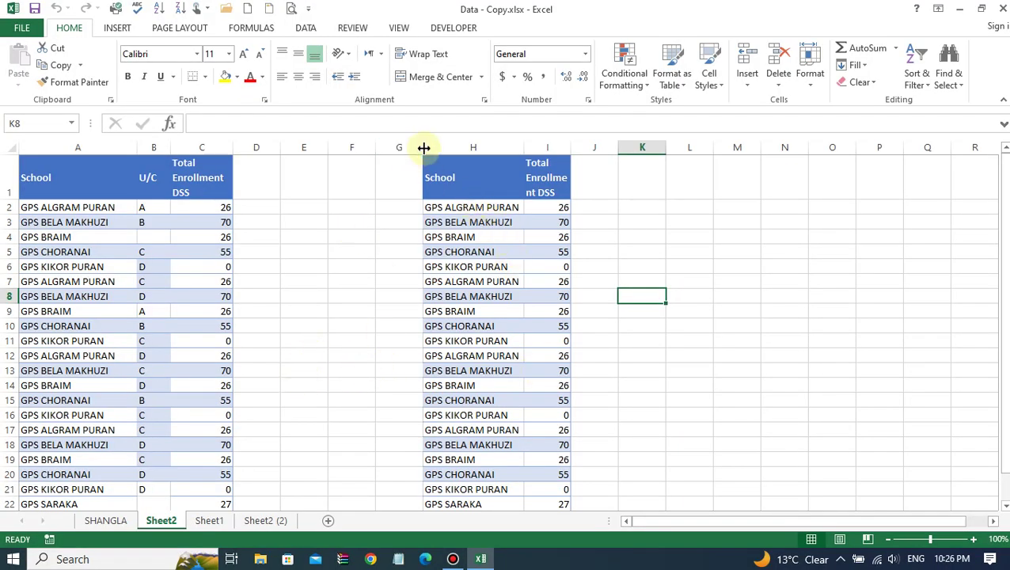
drag(427, 146, 429, 146)
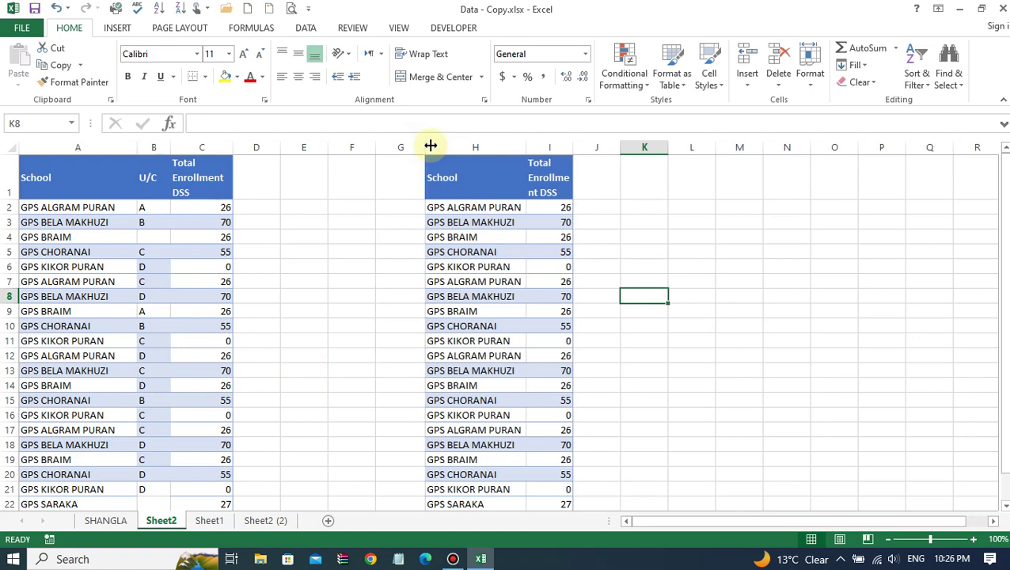
click(431, 147)
shift+click(532, 148)
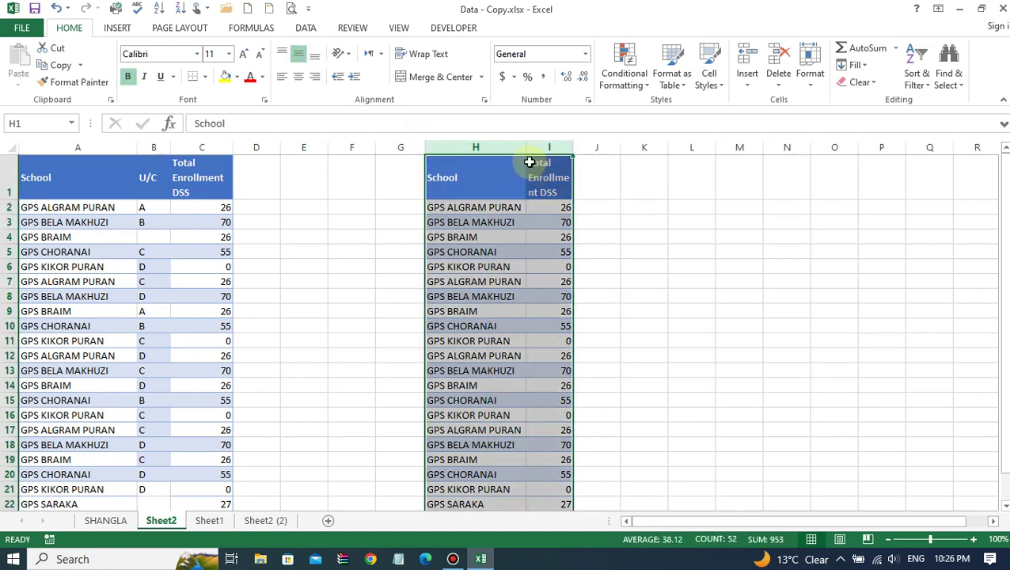
right_click(500, 147)
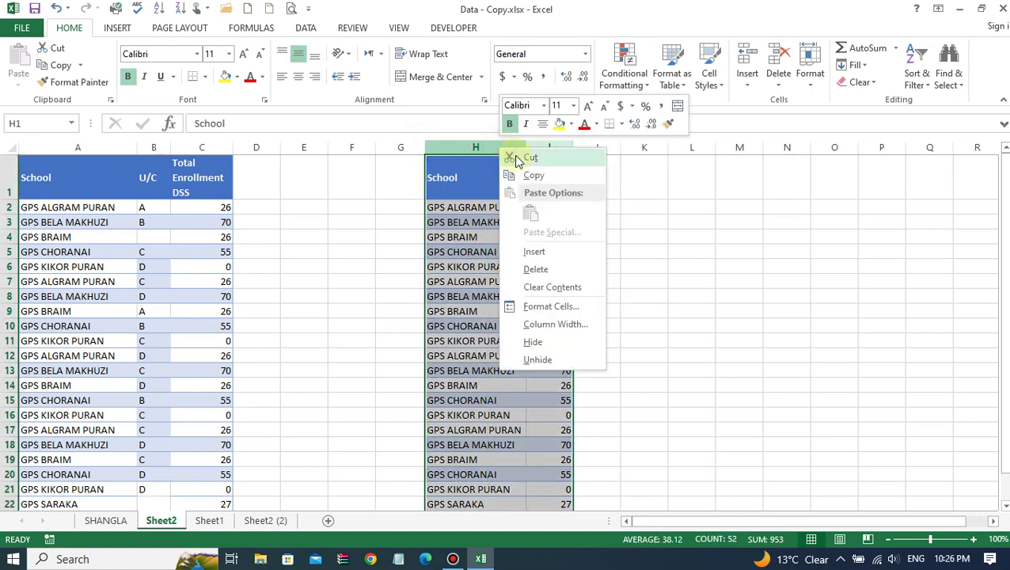
click(535, 269)
click(612, 298)
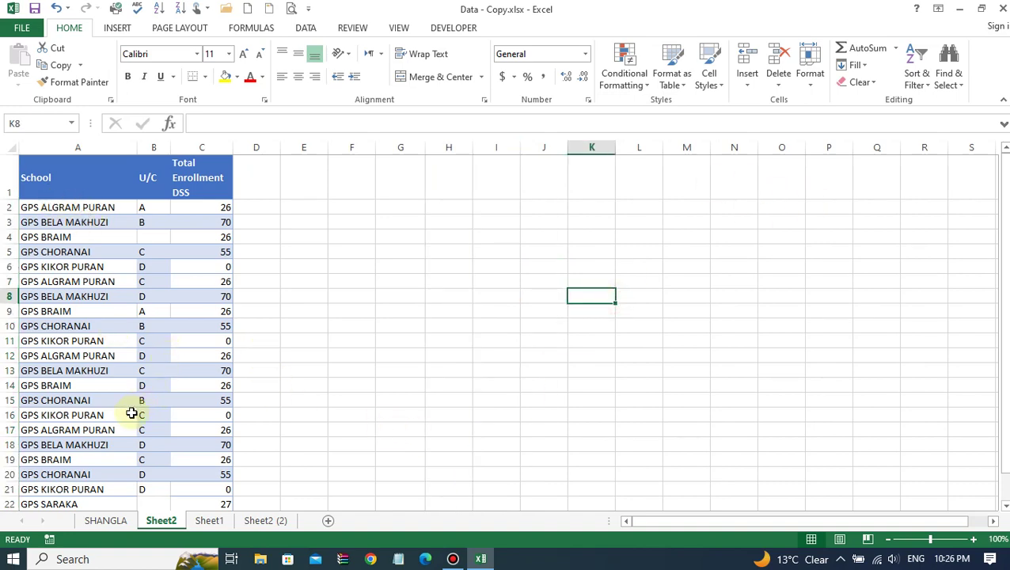
scroll(133, 412, down, 1)
scroll(133, 412, down, 1)
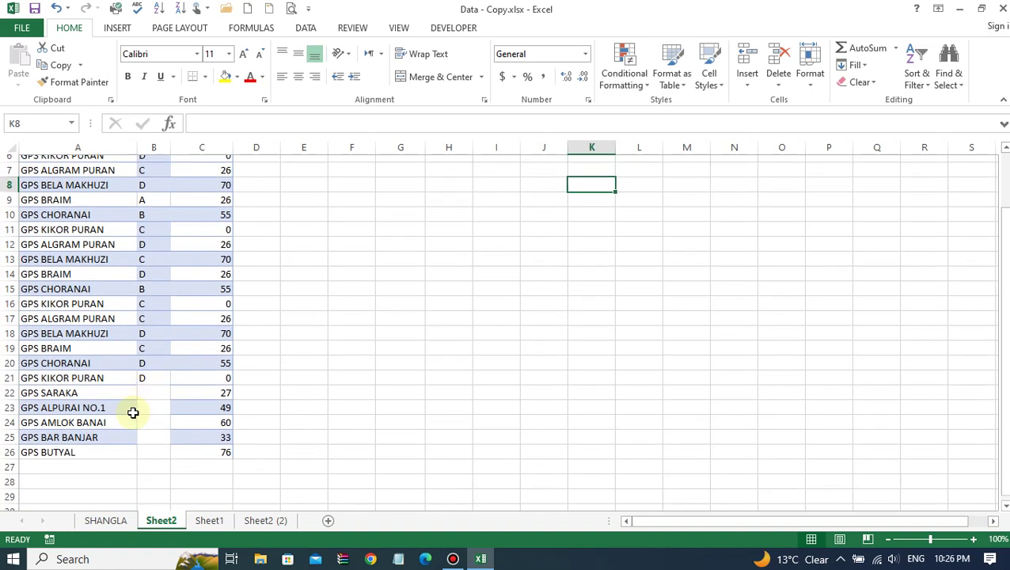
scroll(133, 412, down, 1)
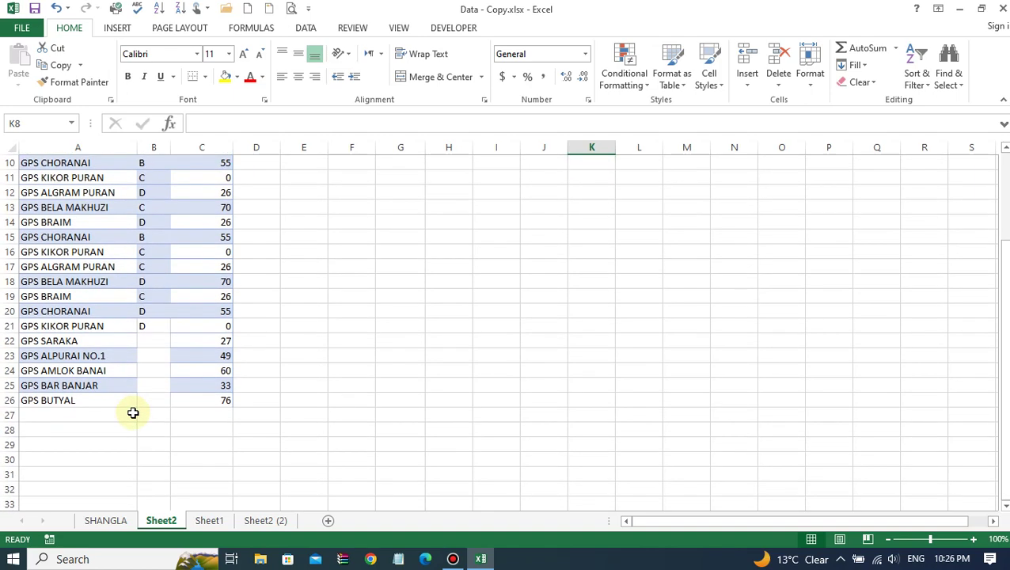
scroll(133, 412, up, 1)
scroll(133, 412, up, 2)
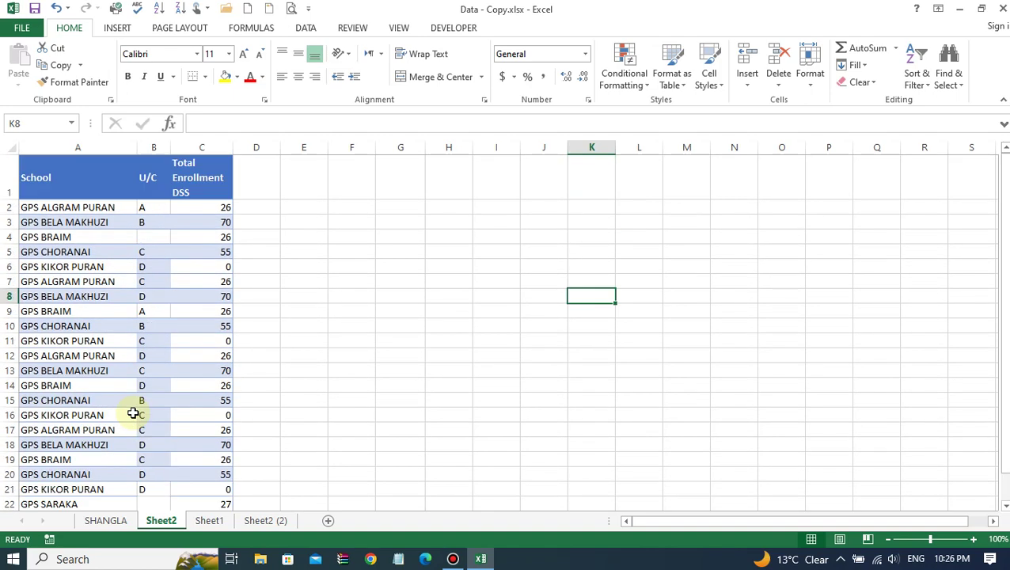
Delete column B (U/C), leaving School and Total Enrollment DSS in columns A–B, rows 2–26
right_click(150, 143)
click(187, 266)
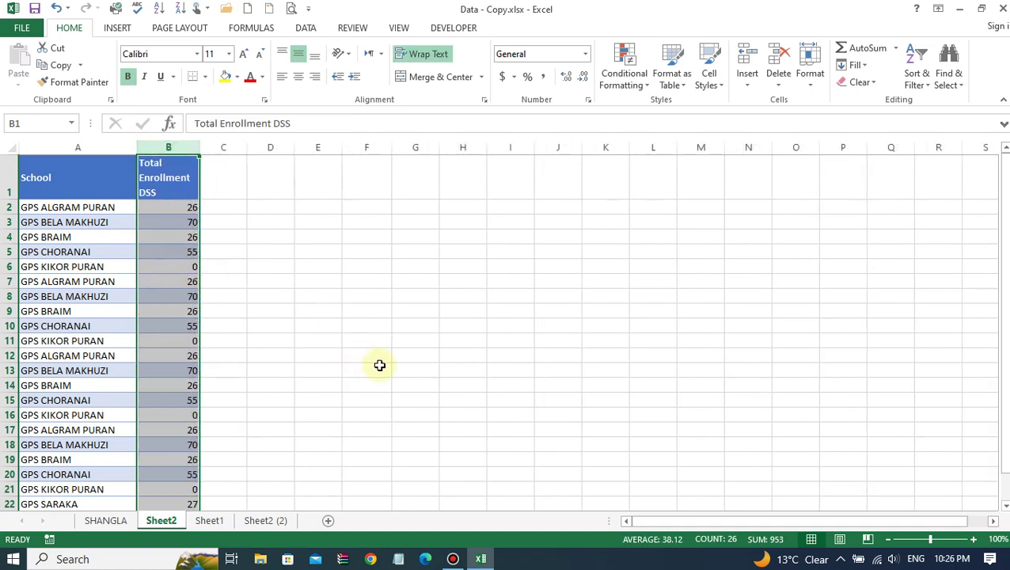
click(398, 356)
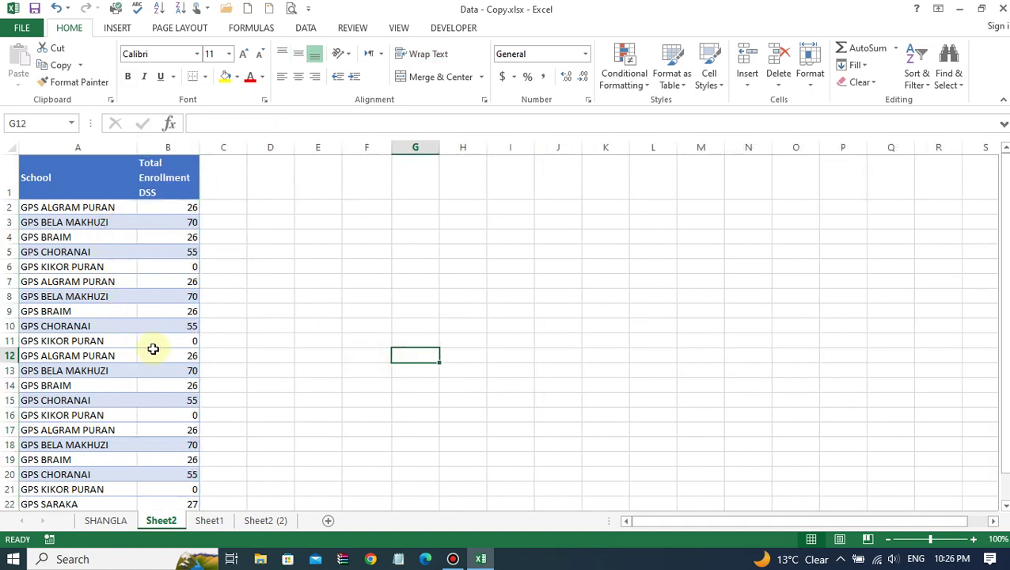
scroll(153, 349, down, 2)
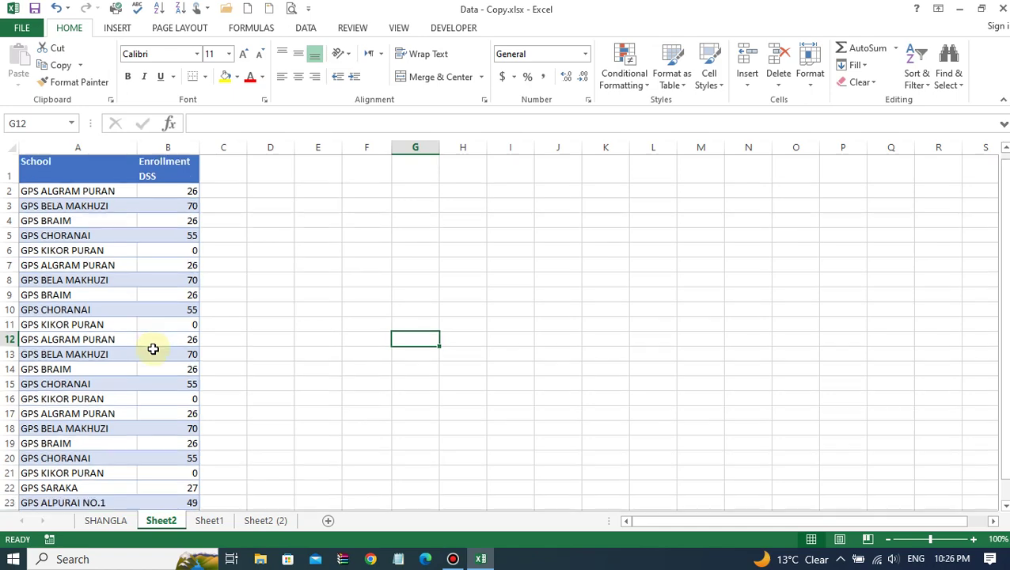
scroll(154, 349, down, 1)
scroll(152, 348, up, 3)
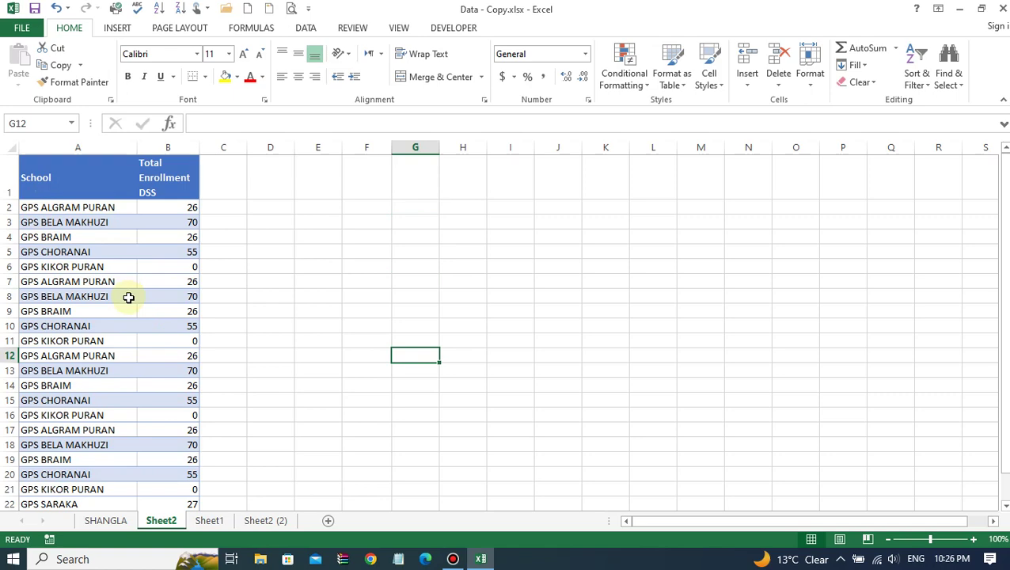
scroll(127, 309, down, 2)
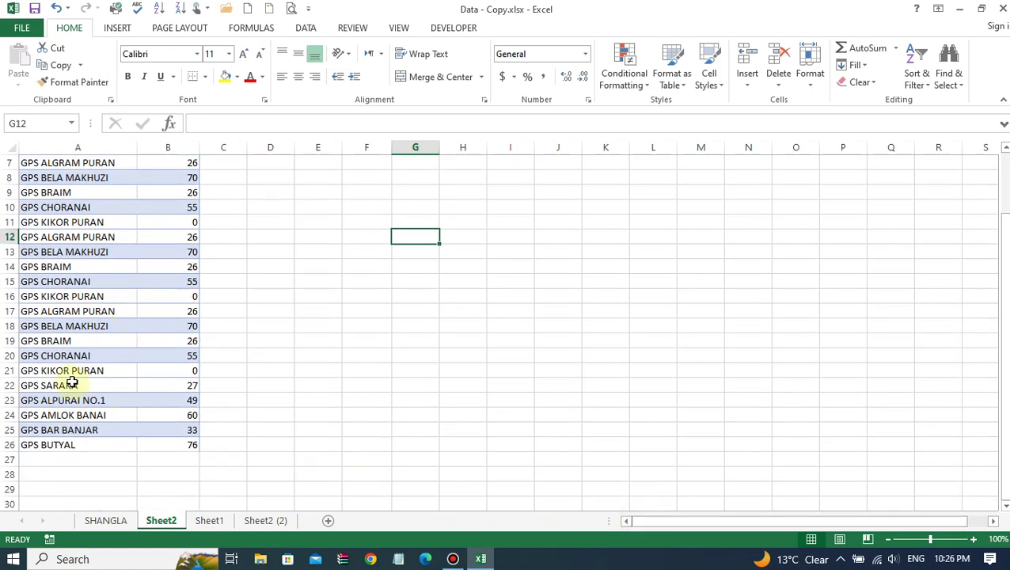
scroll(81, 379, up, 2)
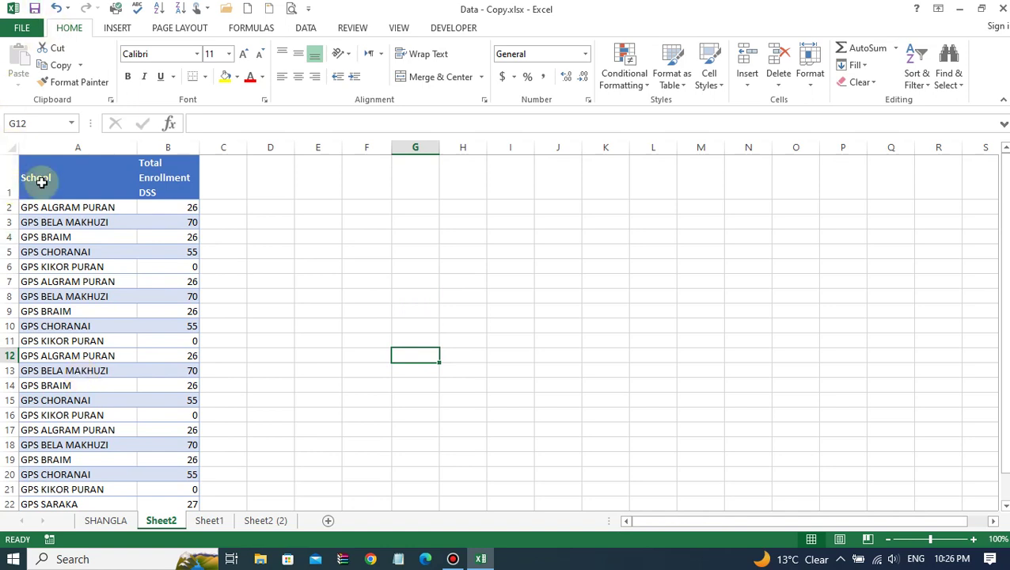
Select the table A1:B26 and go to Remove Duplicates on the Data tab
mouse_move(39, 187)
mouse_down()
mouse_move(155, 429)
mouse_move(143, 501)
mouse_up()
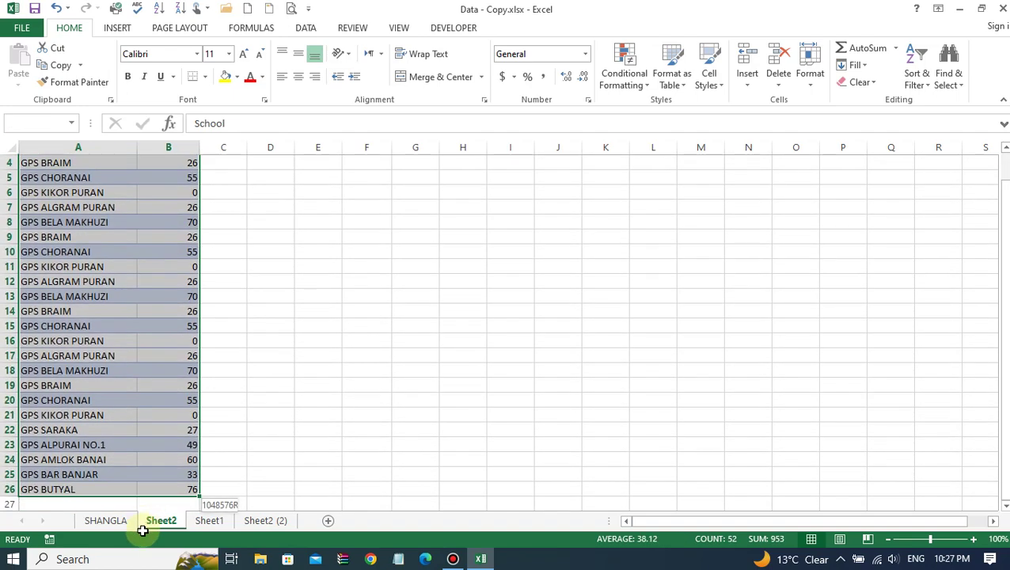
drag(143, 501, 142, 475)
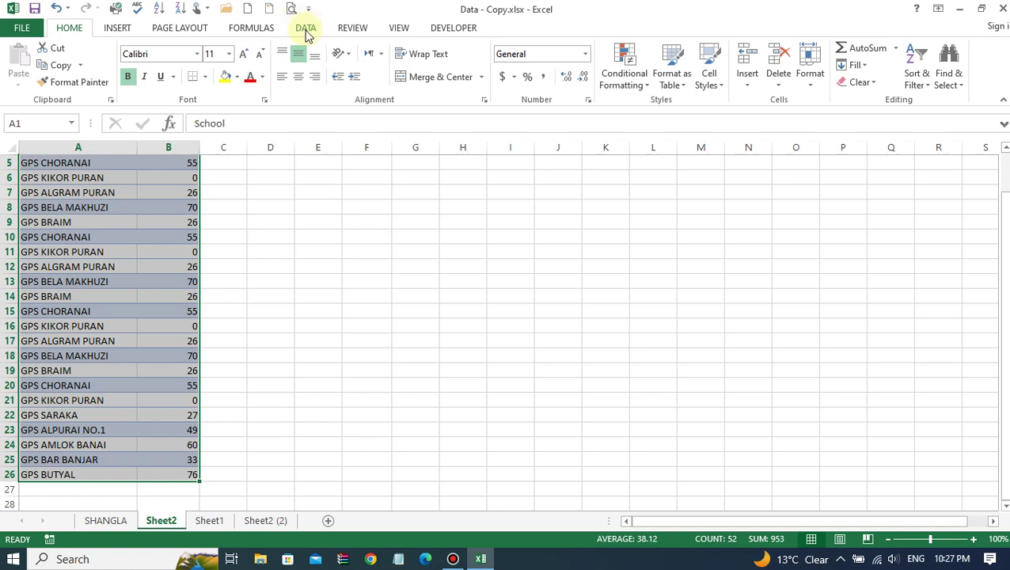
click(306, 32)
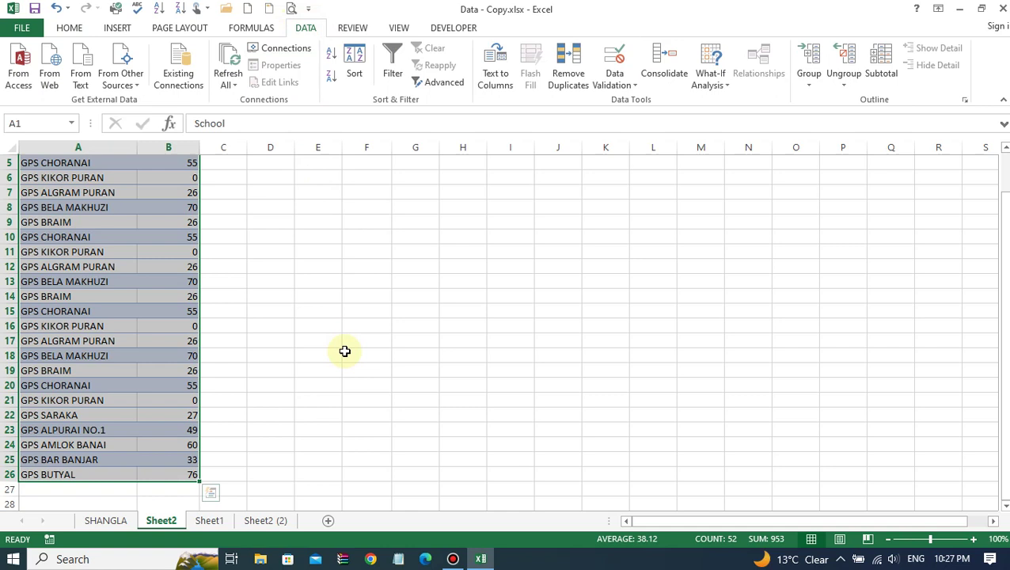
click(578, 79)
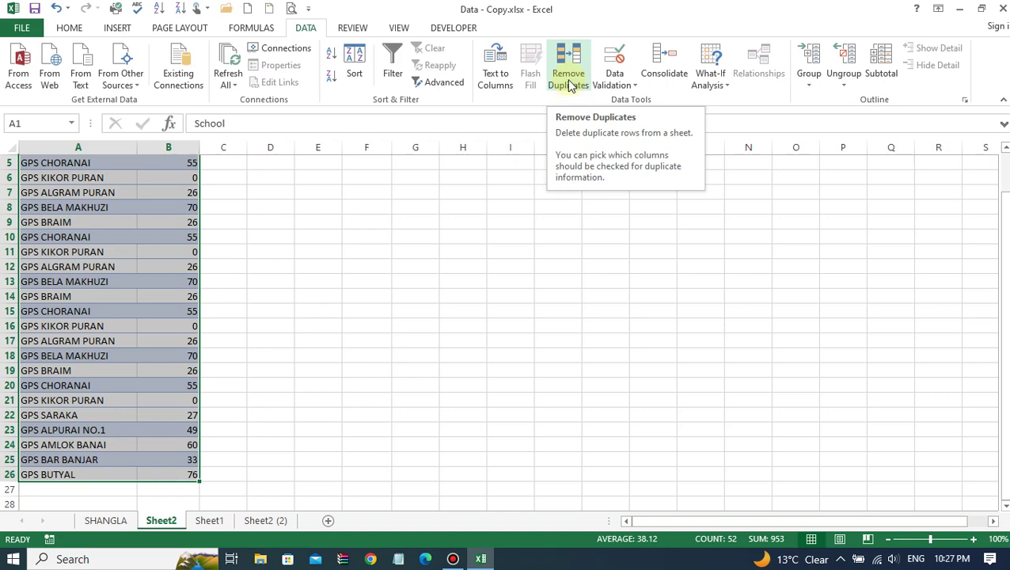
Remove duplicates on both School and Total Enrollment DSS columns with headers, deleting 15 rows
click(570, 83)
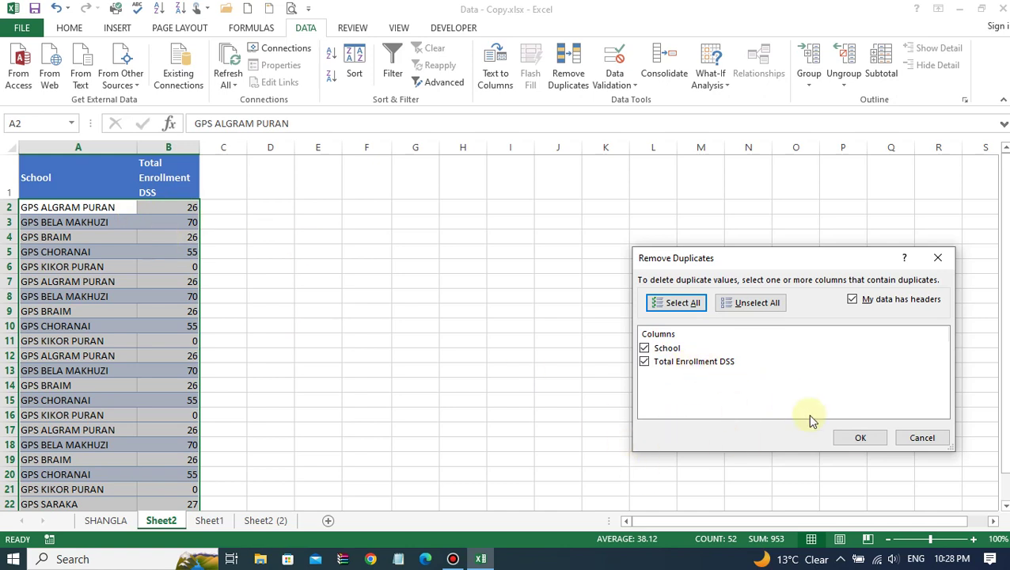
click(860, 440)
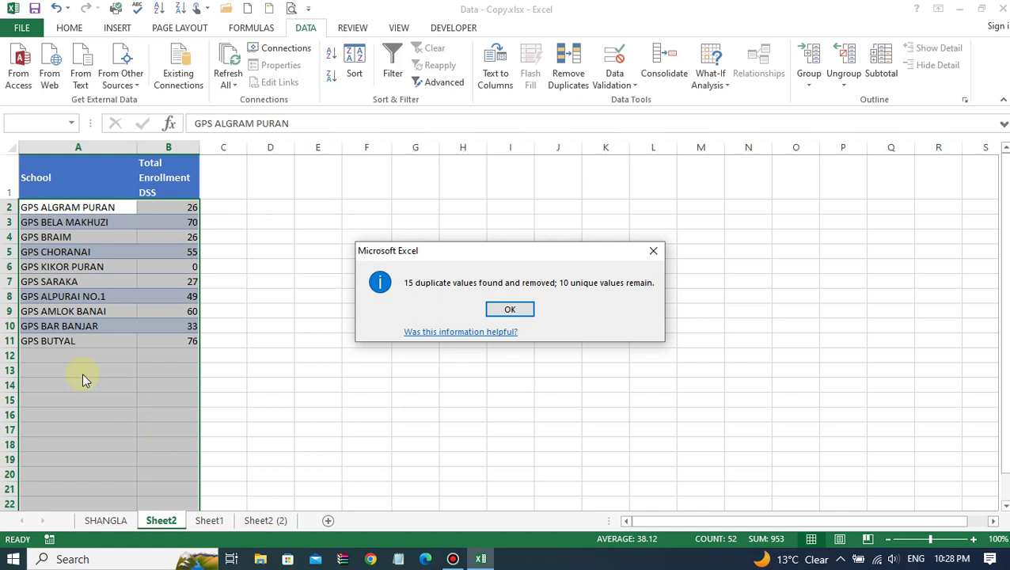
Dismiss the 15-duplicates-removed message and select the ten-school table A1:B11
click(509, 311)
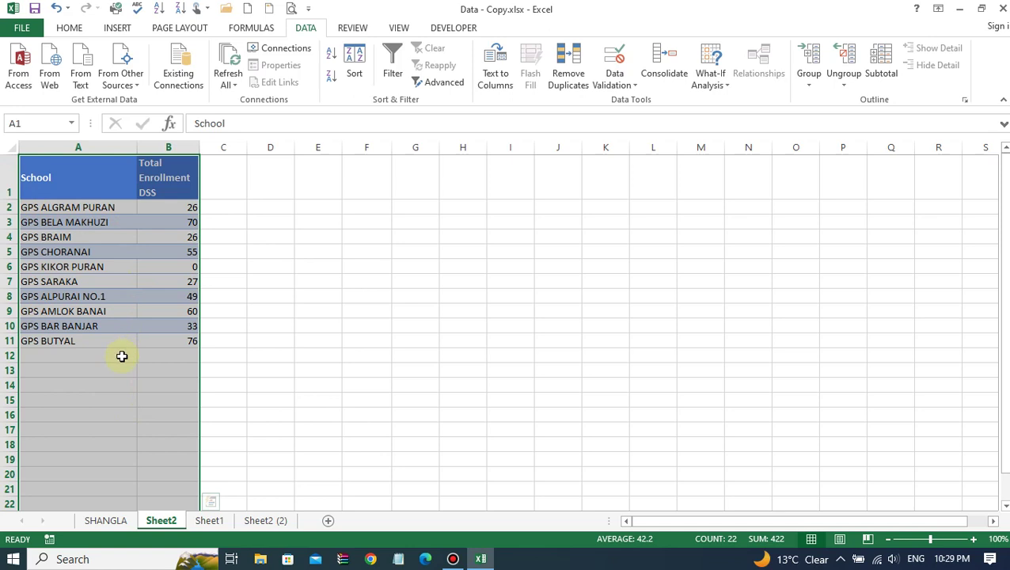
click(109, 354)
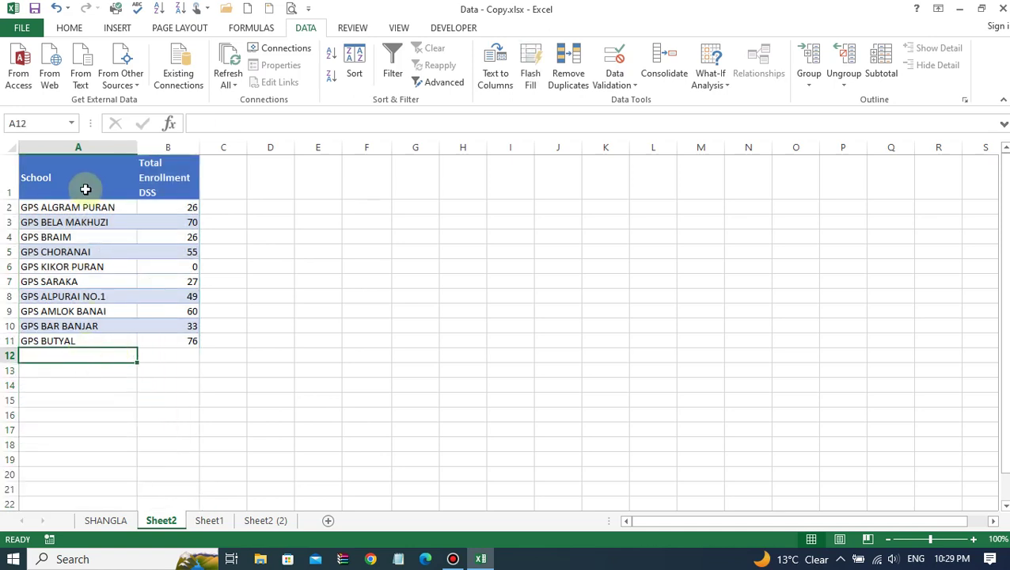
mouse_move(27, 176)
mouse_down()
mouse_move(180, 317)
mouse_move(180, 339)
mouse_up()
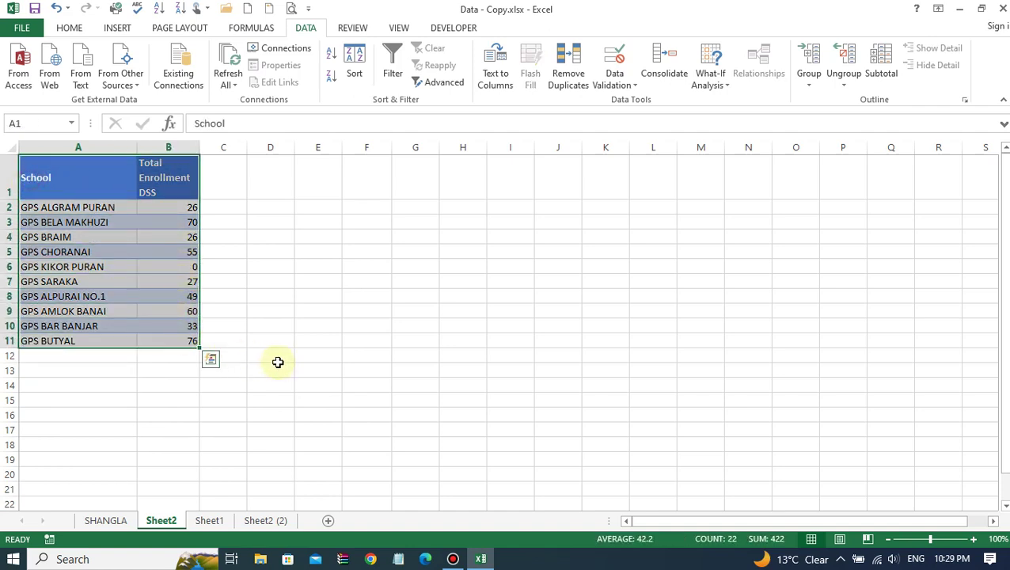